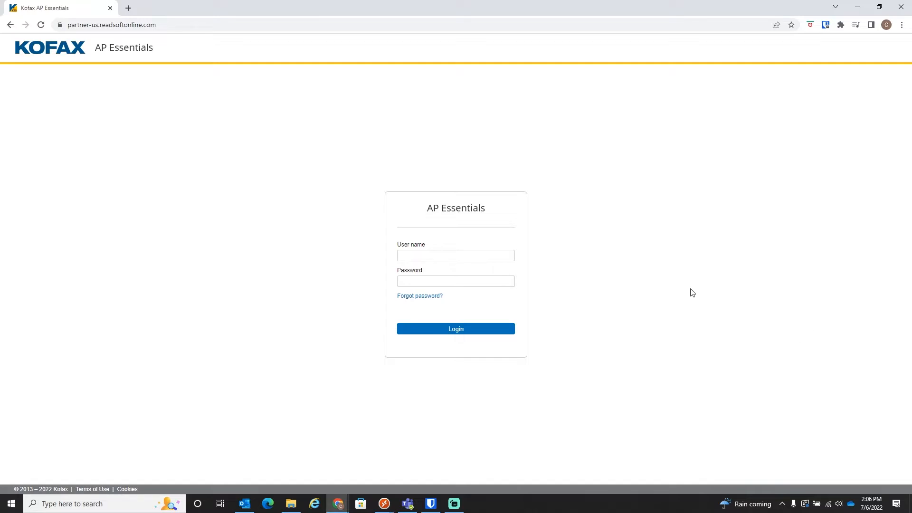
Log in to AP Essentials with the user name Demo and the account password.
{"action": "left_click", "coordinate": [495, 252]}
{"action": "type", "text": "Demo"}
{"action": "key", "text": "Tab"}
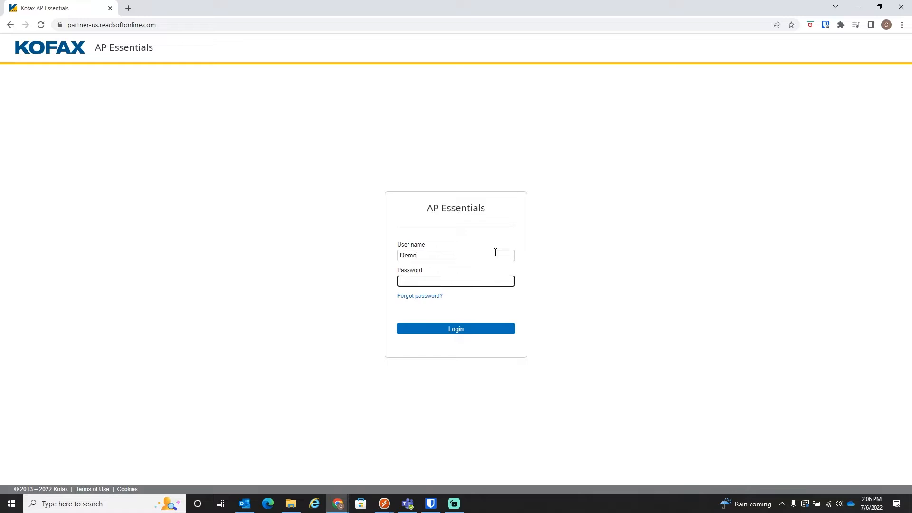
{"action": "type", "text": "••••••••••"}
{"action": "left_click", "coordinate": [480, 328]}
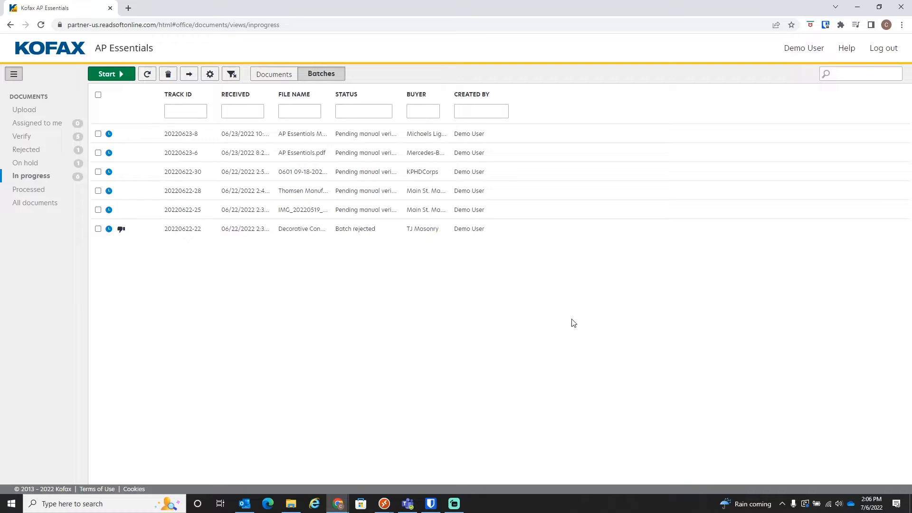
Filter the in-progress batches to buyers matching TJ.
{"action": "left_click", "coordinate": [422, 108]}
{"action": "type", "text": "TJ"}
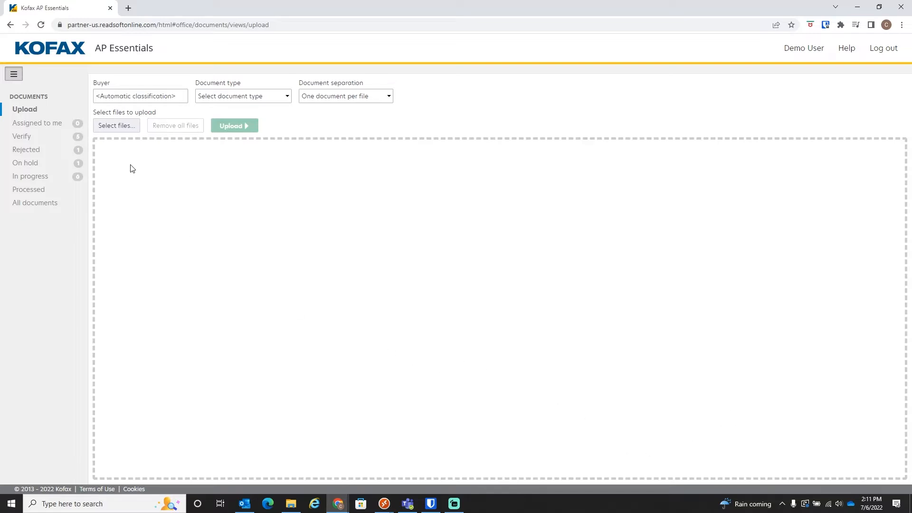
Add AP Essentials.pdf from the AP Essentials demo folder to the files for upload.
{"action": "left_click", "coordinate": [116, 125]}
{"action": "left_click", "coordinate": [204, 109]}
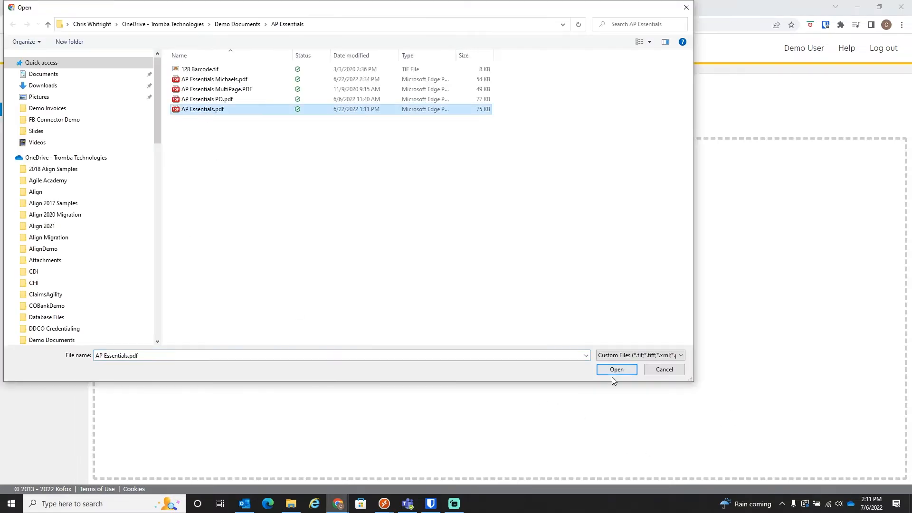
{"action": "left_click", "coordinate": [610, 369]}
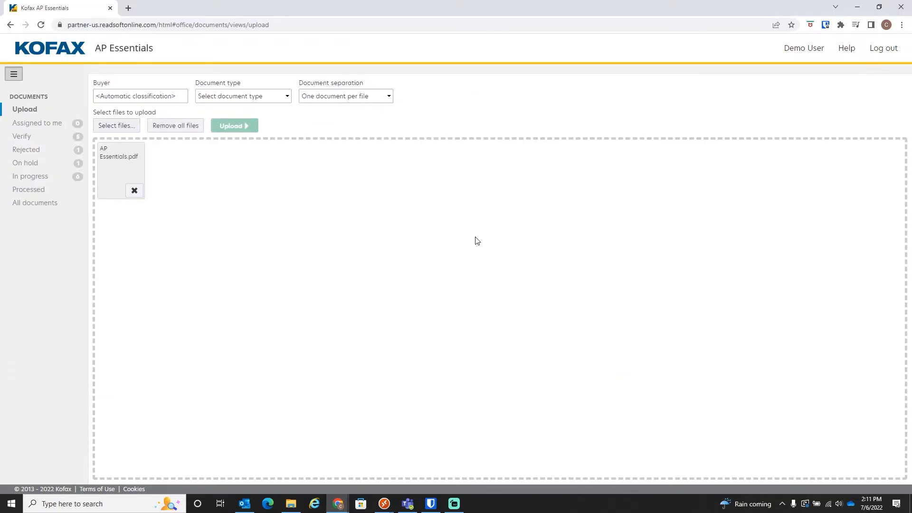
Set the document type to U.S. expense invoices with one document per file, and upload the file.
{"action": "left_click", "coordinate": [272, 97]}
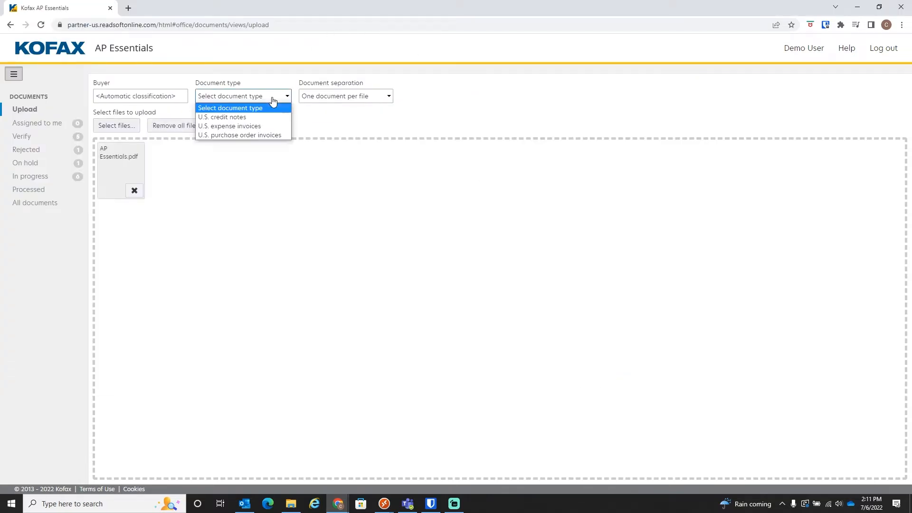
{"action": "left_click", "coordinate": [272, 127]}
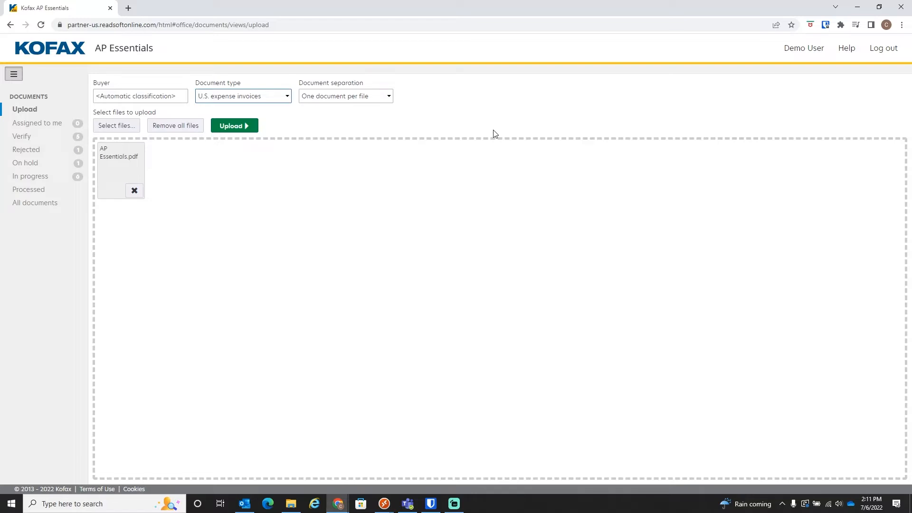
{"action": "left_click", "coordinate": [375, 98]}
{"action": "left_click", "coordinate": [339, 115]}
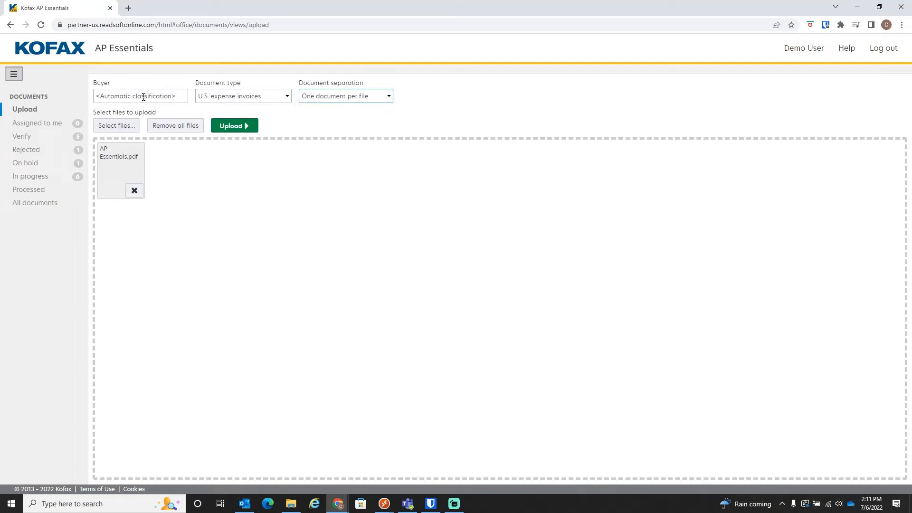
{"action": "left_click", "coordinate": [223, 125]}
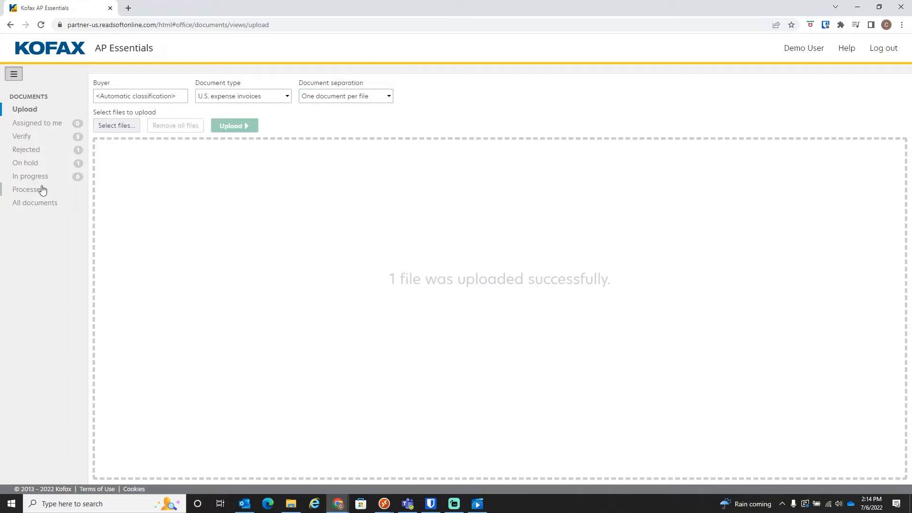
Open the newly uploaded AP Essentials.pdf batch for manual verification.
{"action": "left_click", "coordinate": [37, 181]}
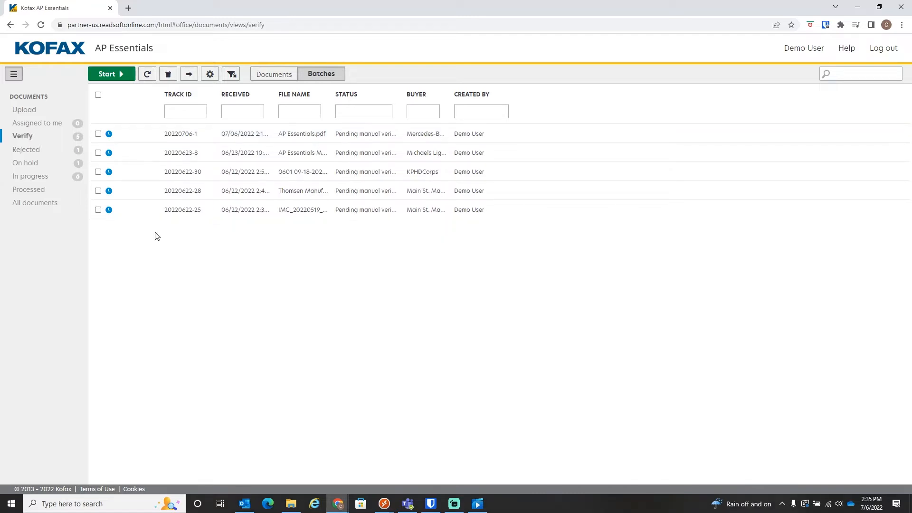
{"action": "left_click", "coordinate": [99, 134]}
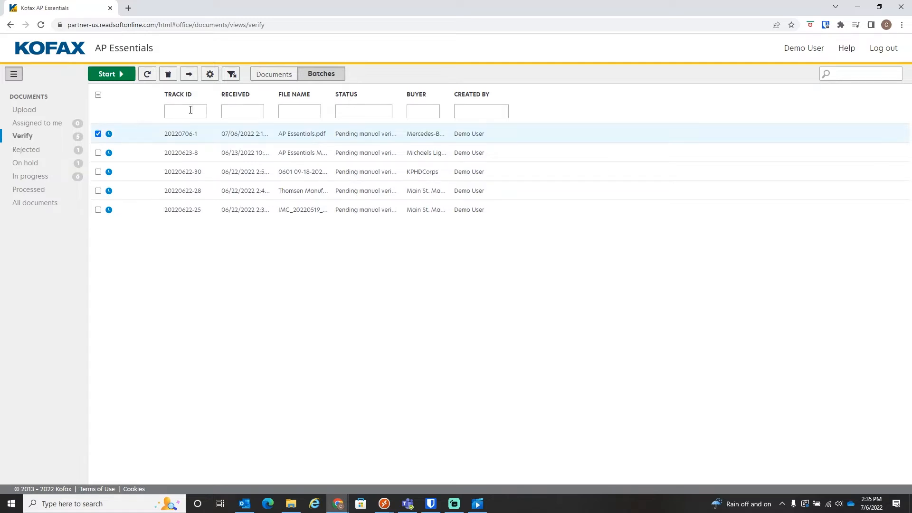
{"action": "left_click", "coordinate": [114, 76]}
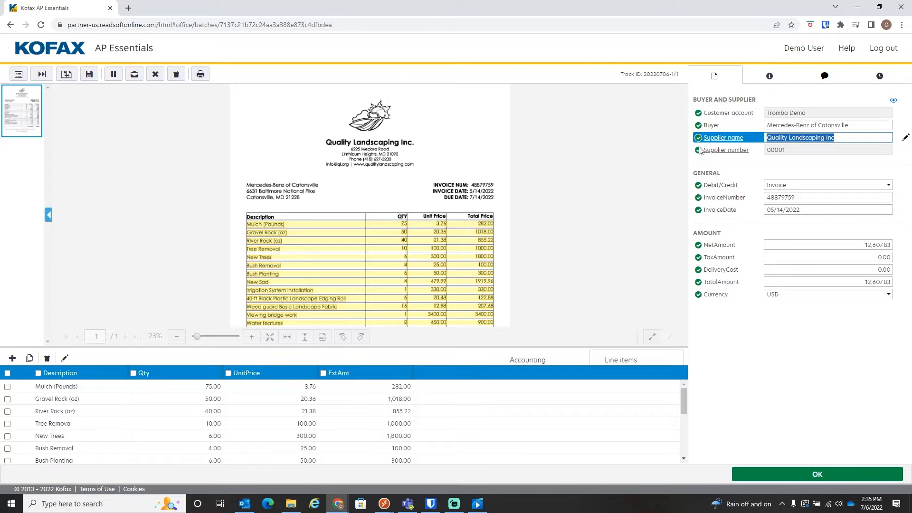
Check the invoice number, invoice date and line-item unit prices against their highlighted positions on the invoice image.
{"action": "left_click", "coordinate": [821, 199]}
{"action": "key", "text": "Tab"}
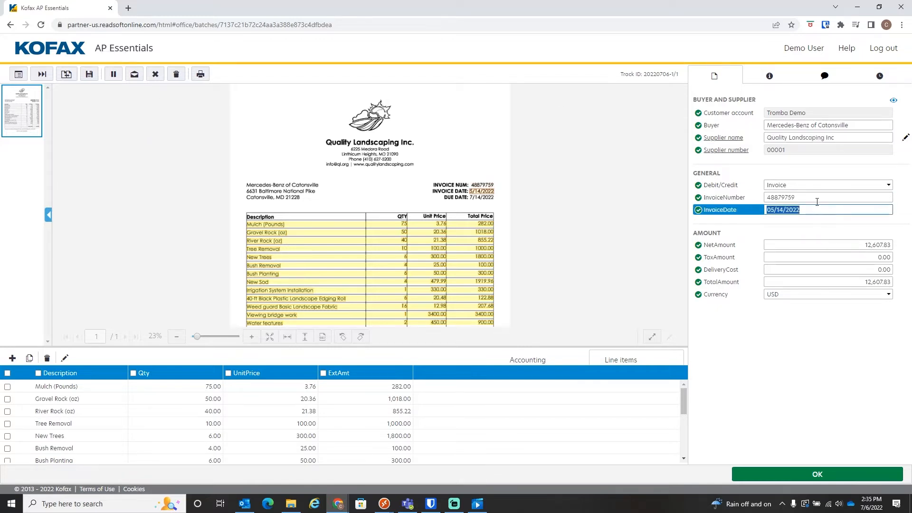
{"action": "left_click", "coordinate": [816, 199]}
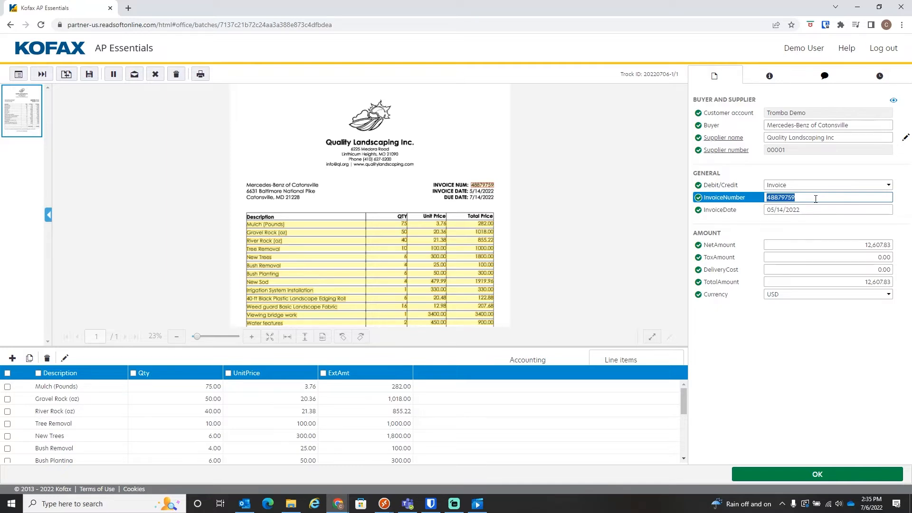
{"action": "left_click", "coordinate": [294, 402]}
{"action": "key", "text": "Down"}
{"action": "key", "text": "Down"}
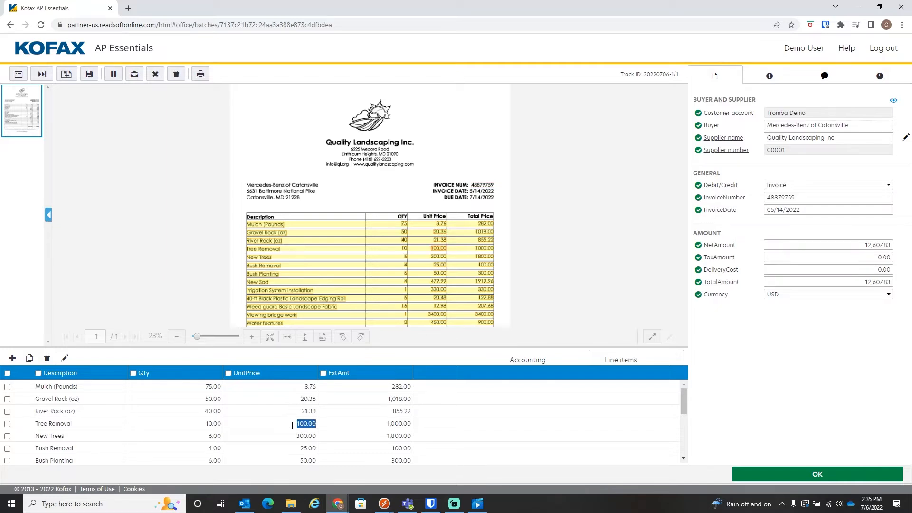
Insert a blank line item below Tree Removal and delete it again.
{"action": "left_click", "coordinate": [13, 359]}
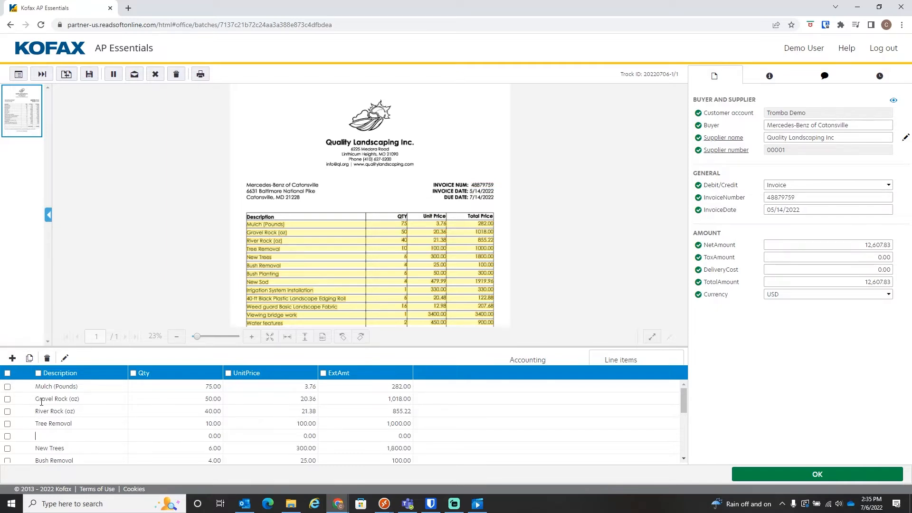
{"action": "left_click", "coordinate": [8, 436]}
{"action": "left_click", "coordinate": [47, 359]}
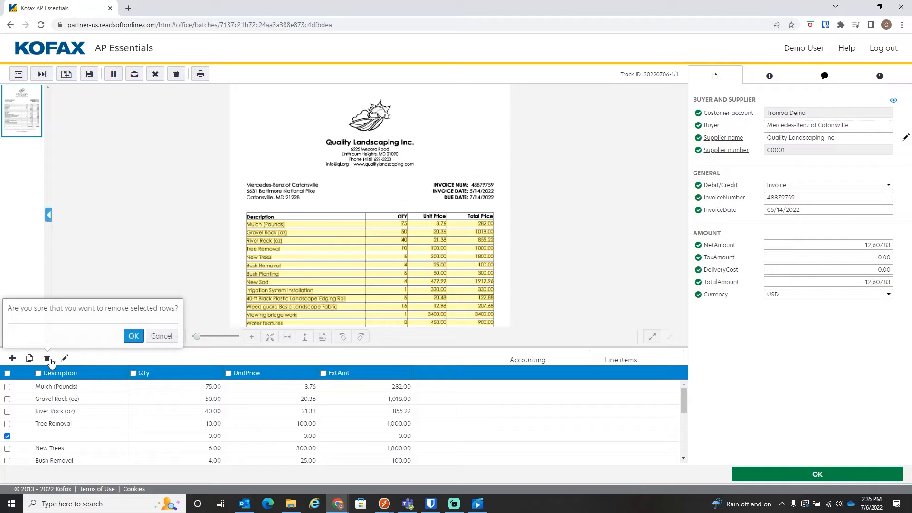
{"action": "left_click", "coordinate": [138, 338]}
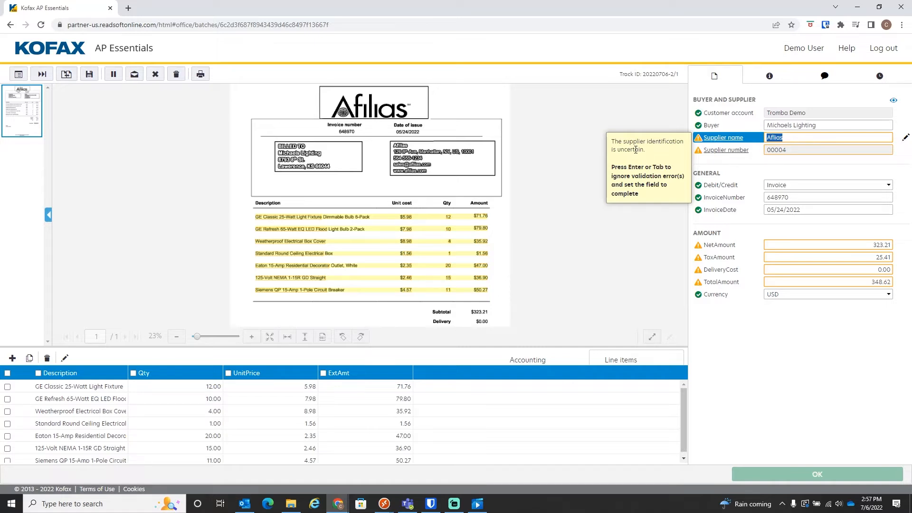
Look up Aflias by name in the full supplier list, assign it to the invoice and accept the net amount.
{"action": "left_click", "coordinate": [720, 141]}
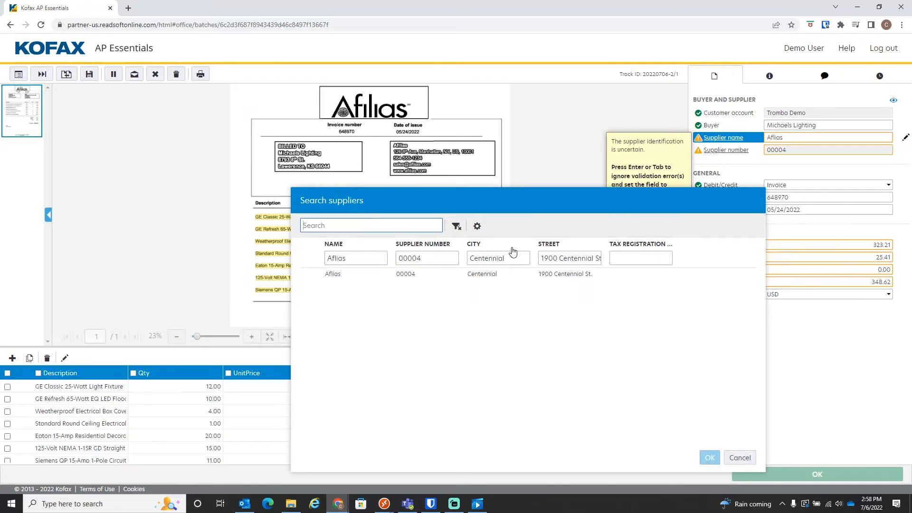
{"action": "left_click", "coordinate": [456, 230]}
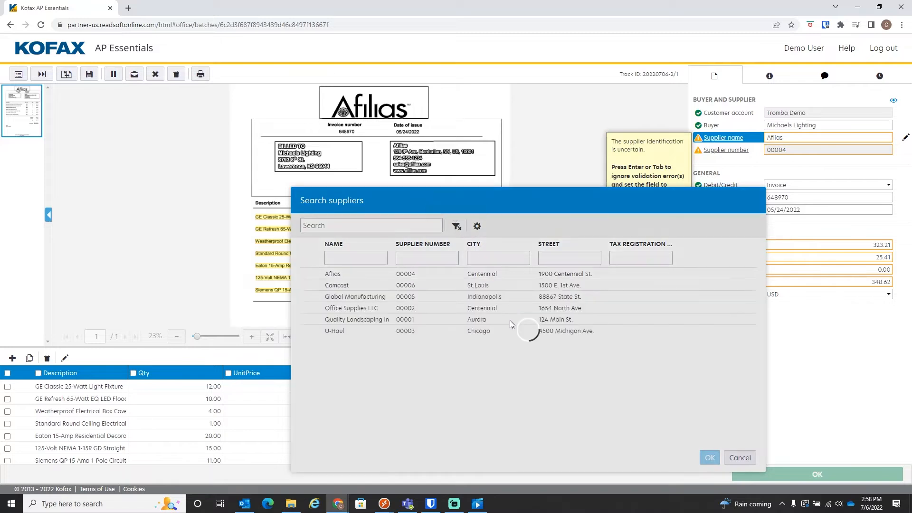
{"action": "left_click", "coordinate": [369, 257]}
{"action": "type", "text": "Aflias"}
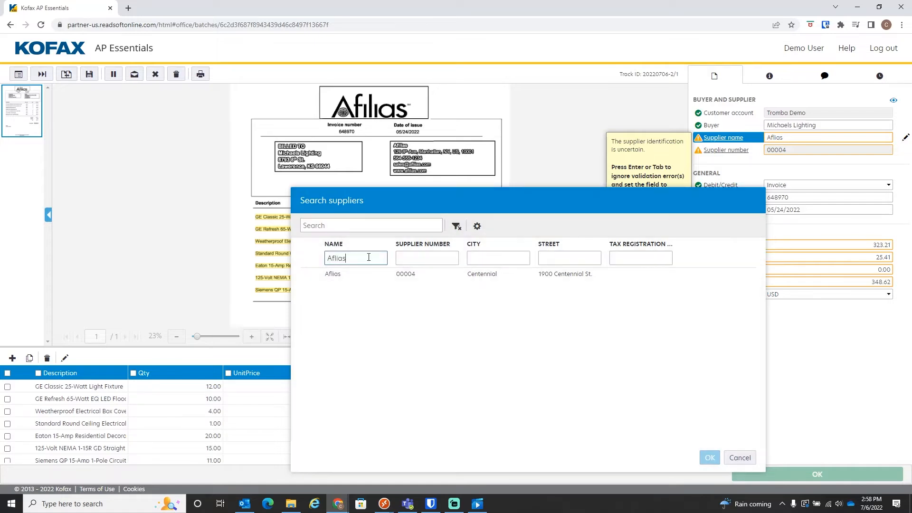
{"action": "left_click", "coordinate": [384, 276]}
{"action": "left_click", "coordinate": [709, 458]}
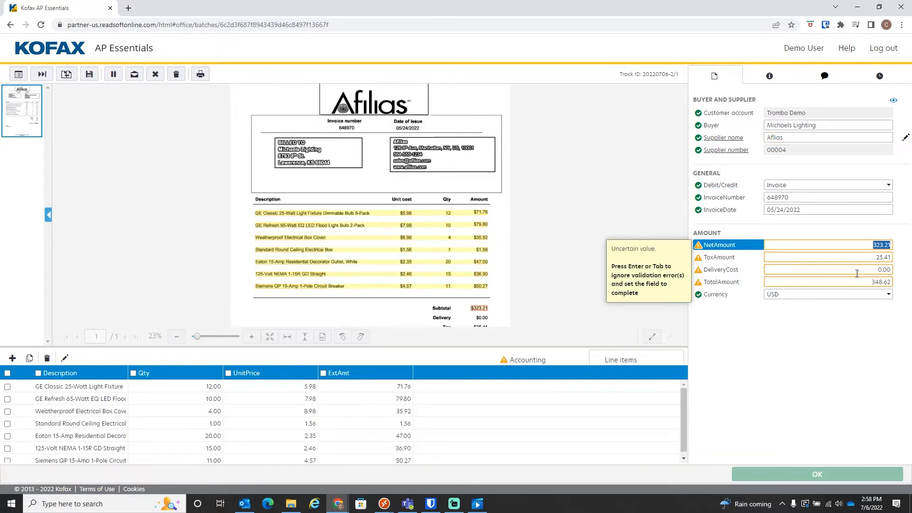
{"action": "key", "text": "Tab"}
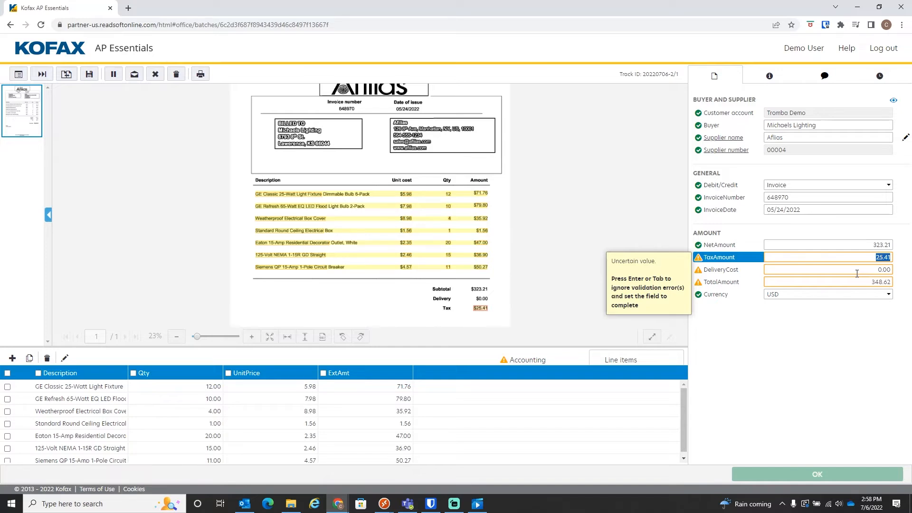
Set the invoice's tax amount to 50.00.
{"action": "type", "text": "50.00"}
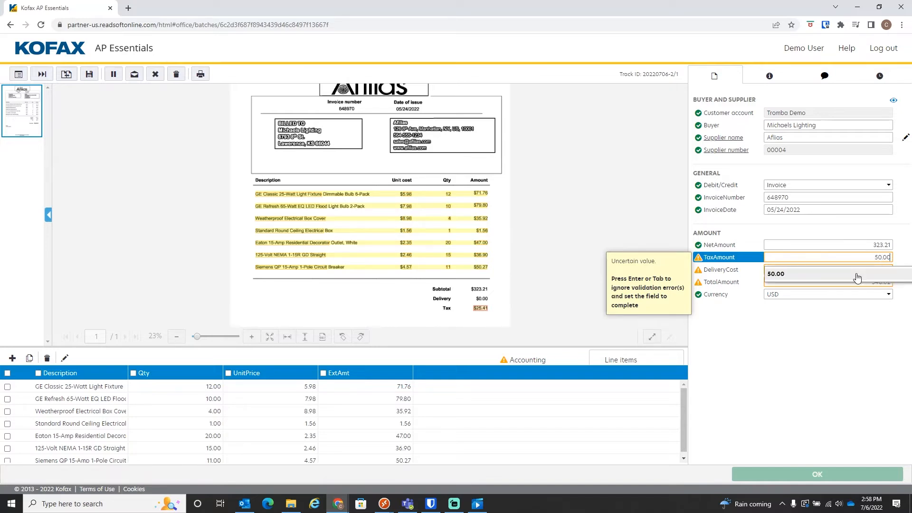
{"action": "key", "text": "Tab"}
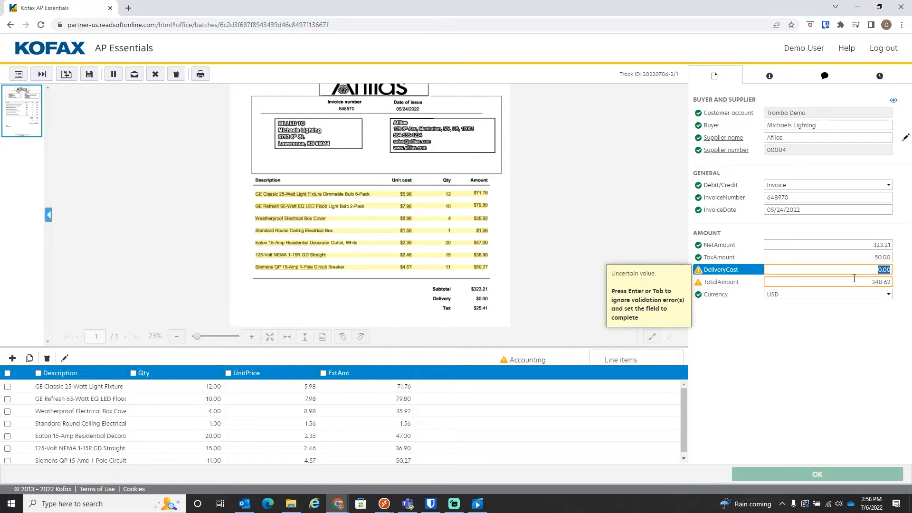
{"action": "left_click", "coordinate": [854, 279]}
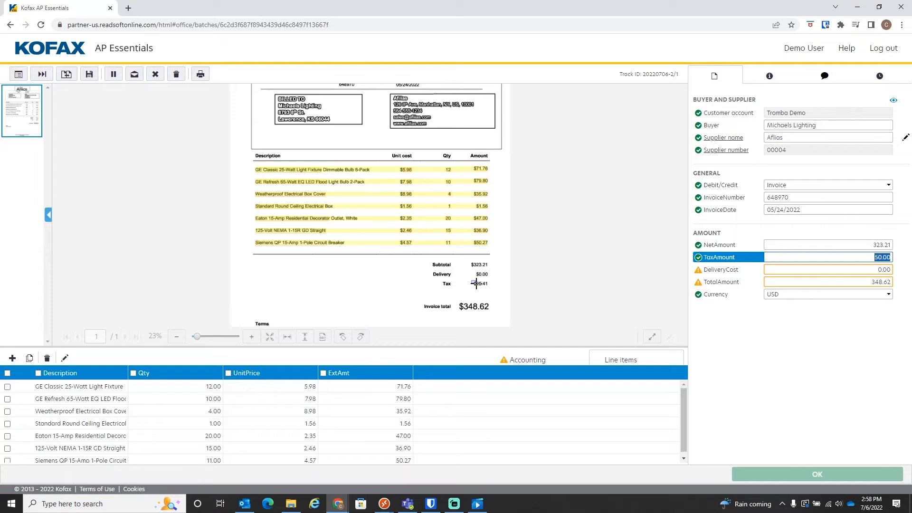
Capture the tax amount 25.41 from the invoice image and accept the delivery cost and total amount.
{"action": "left_click_drag", "start_coordinate": [476, 283], "coordinate": [488, 287]}
{"action": "key", "text": "Tab"}
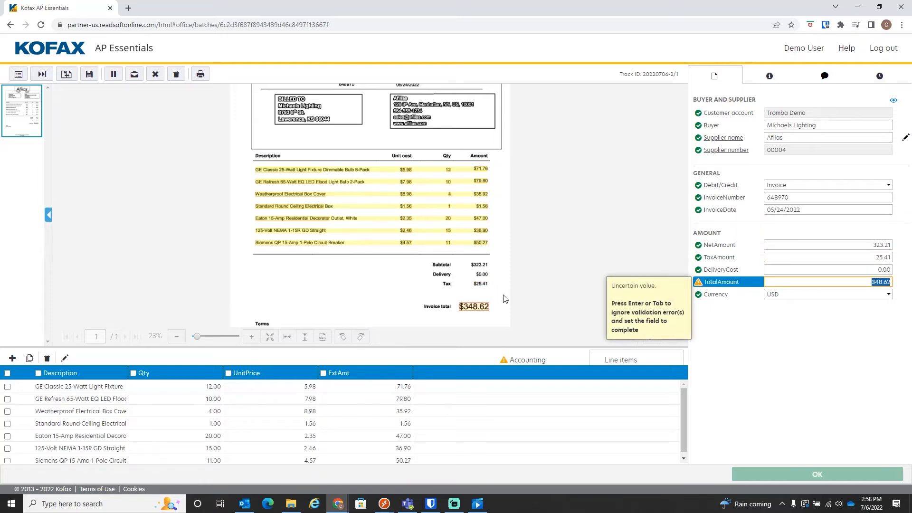
{"action": "key", "text": "Return"}
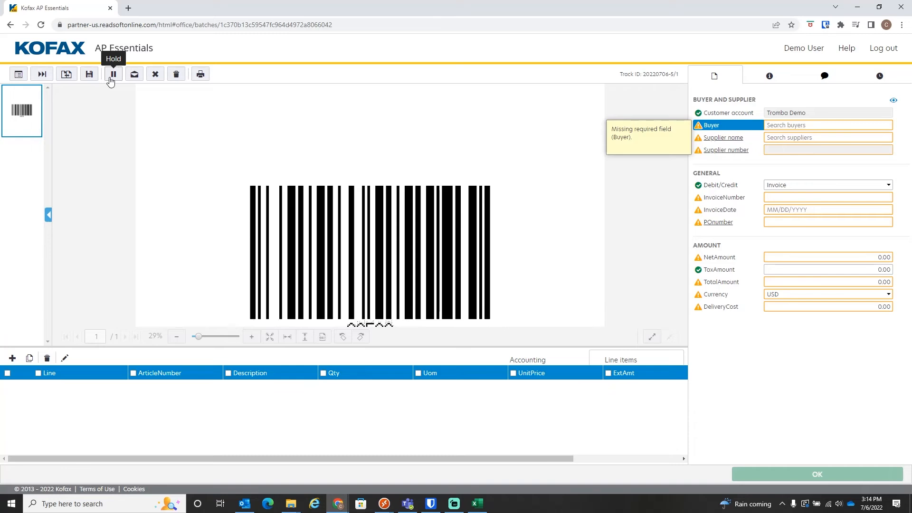
Reject the barcode document with the reason Other, stating that it isn't an invoice.
{"action": "left_click", "coordinate": [155, 74]}
{"action": "type", "text": "This isn't a doc"}
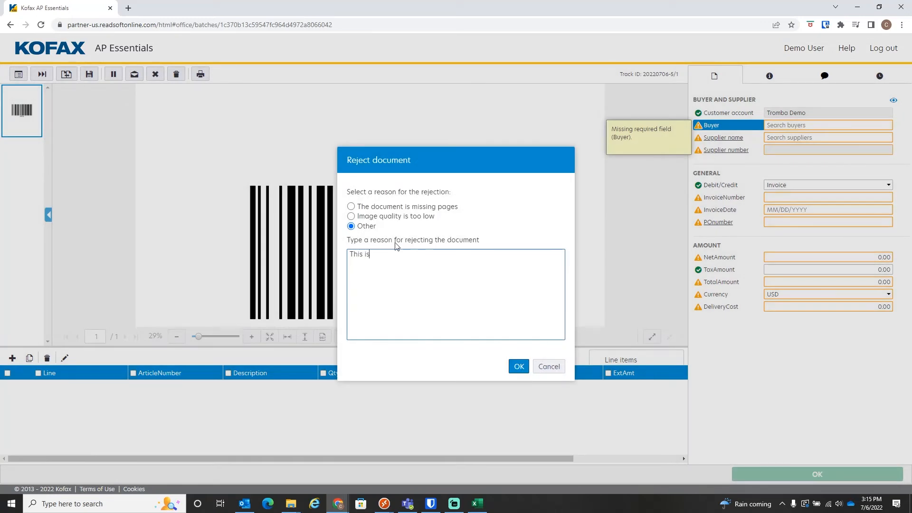
{"action": "key", "text": "BackSpace"}
{"action": "key", "text": "BackSpace"}
{"action": "key", "text": "BackSpace"}
{"action": "type", "text": "invoice."}
{"action": "left_click", "coordinate": [519, 366]}
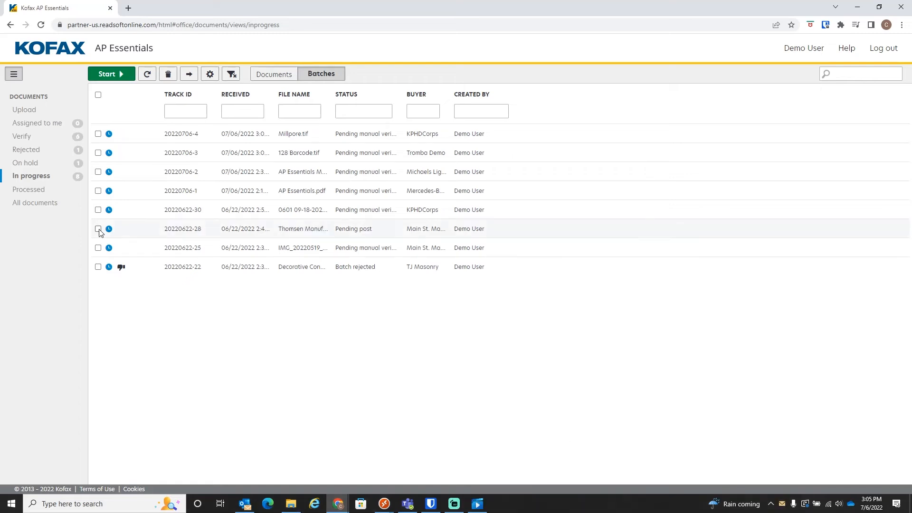
Select the Thomsen batch with the status Pending post in the in-progress list.
{"action": "left_click", "coordinate": [99, 230]}
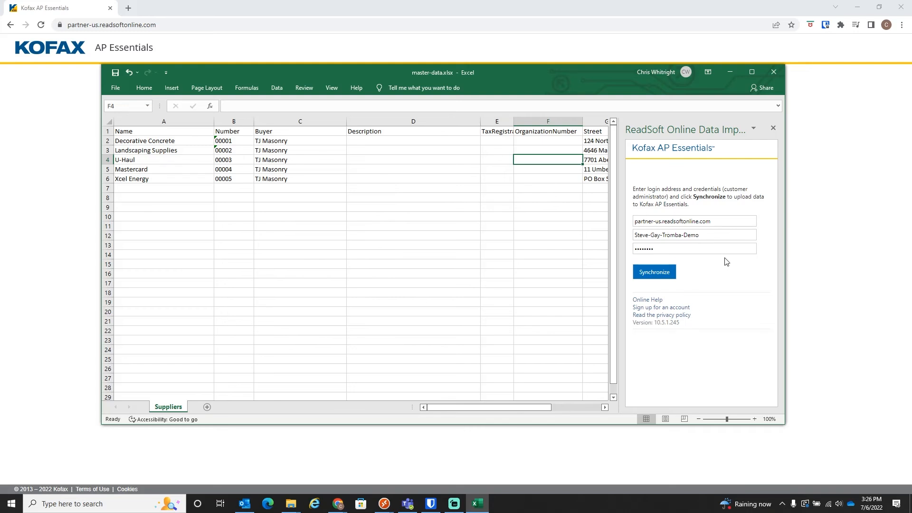
Synchronize the TJ Masonry supplier list from the Excel master-data workbook to Kofax AP Essentials.
{"action": "left_click", "coordinate": [664, 275]}
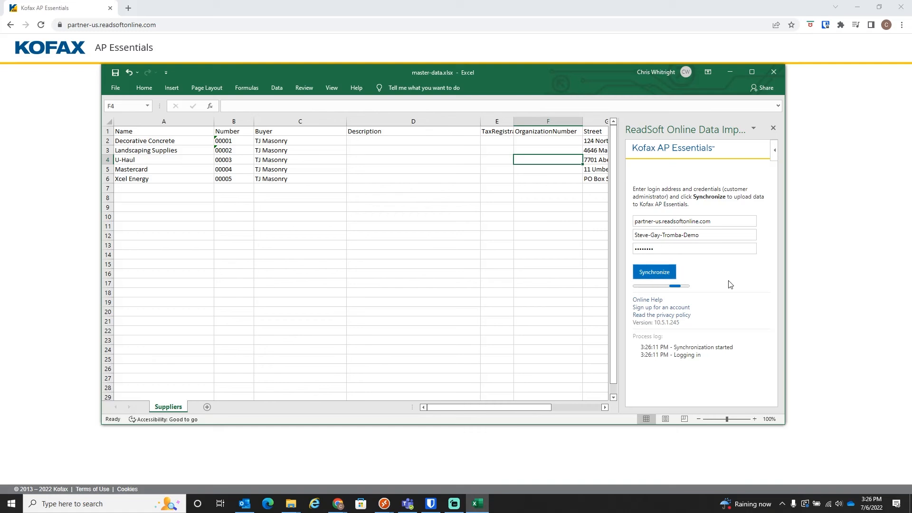
Switch to AP Essentials in the browser, log in, and filter the master data suppliers by buyer TJ Masonry.
{"action": "left_click", "coordinate": [43, 273]}
{"action": "left_click", "coordinate": [488, 330]}
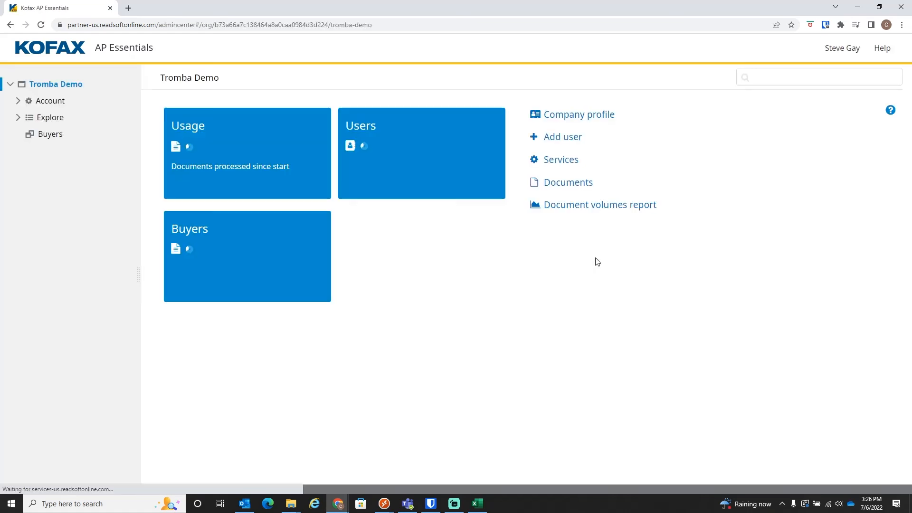
{"action": "left_click", "coordinate": [17, 117]}
{"action": "left_click", "coordinate": [26, 220]}
{"action": "left_click", "coordinate": [58, 284]}
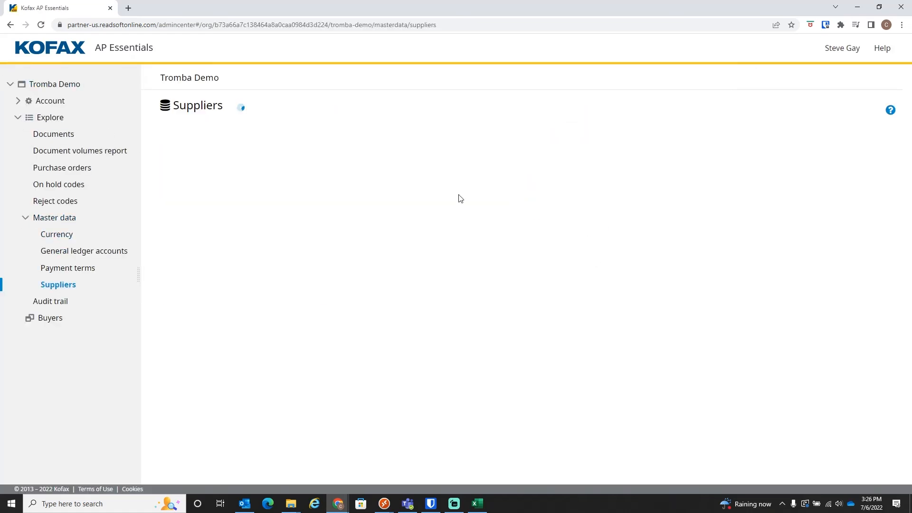
{"action": "left_click", "coordinate": [407, 161]}
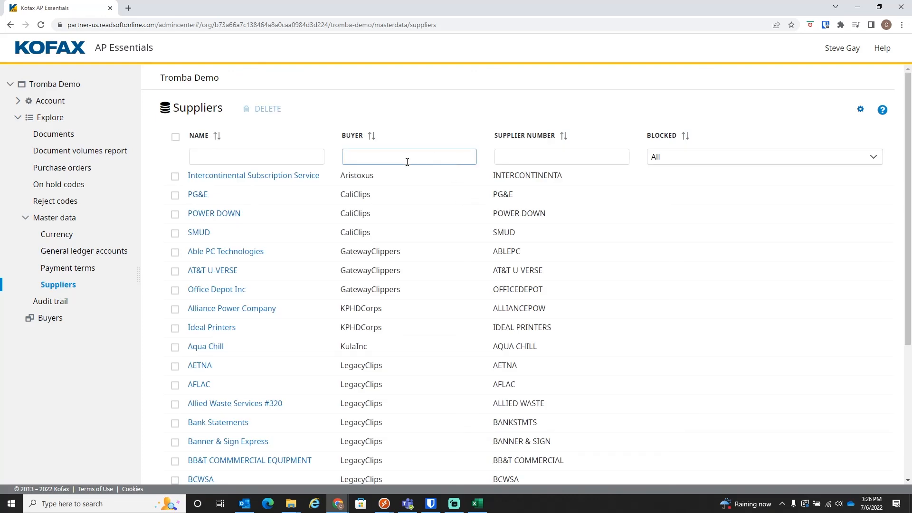
{"action": "type", "text": "TJ Masonry"}
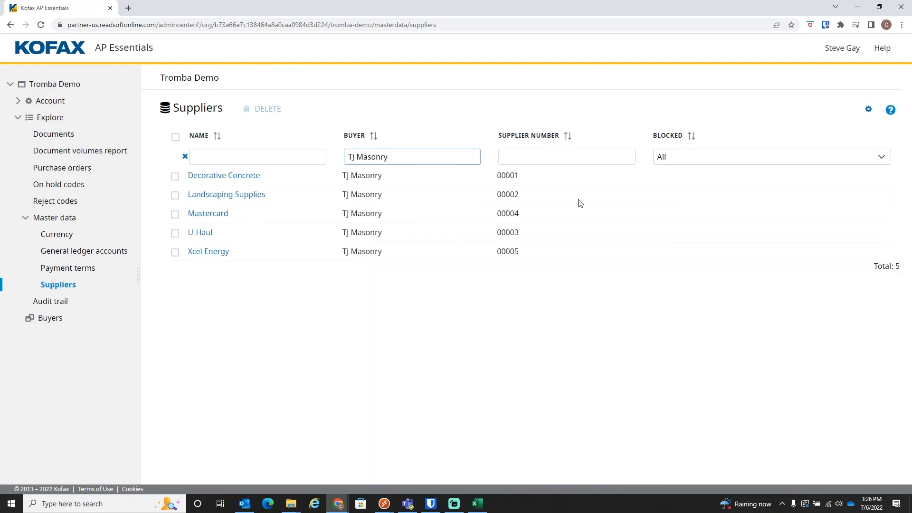